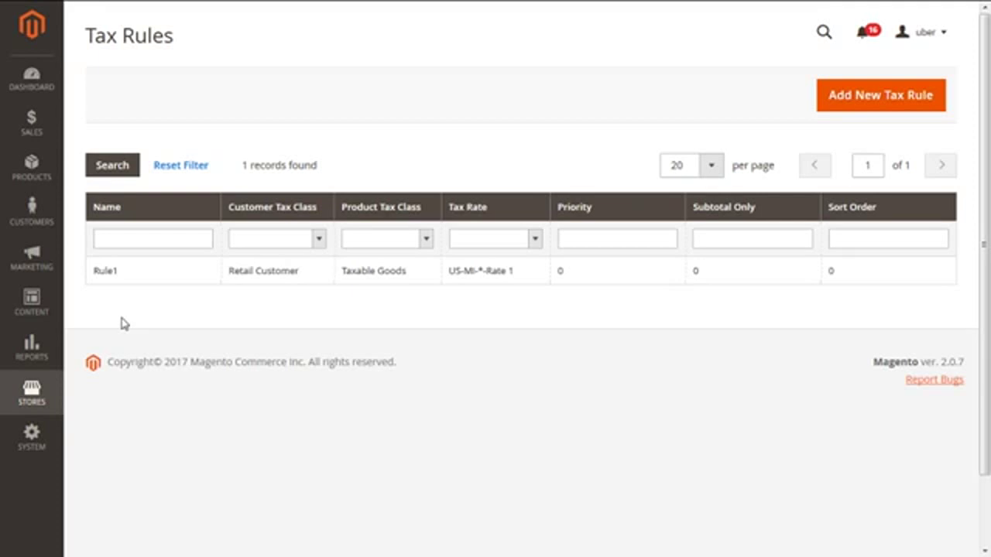
- Create a new tax rule and name it San Francisco R1
left_click(892, 106)
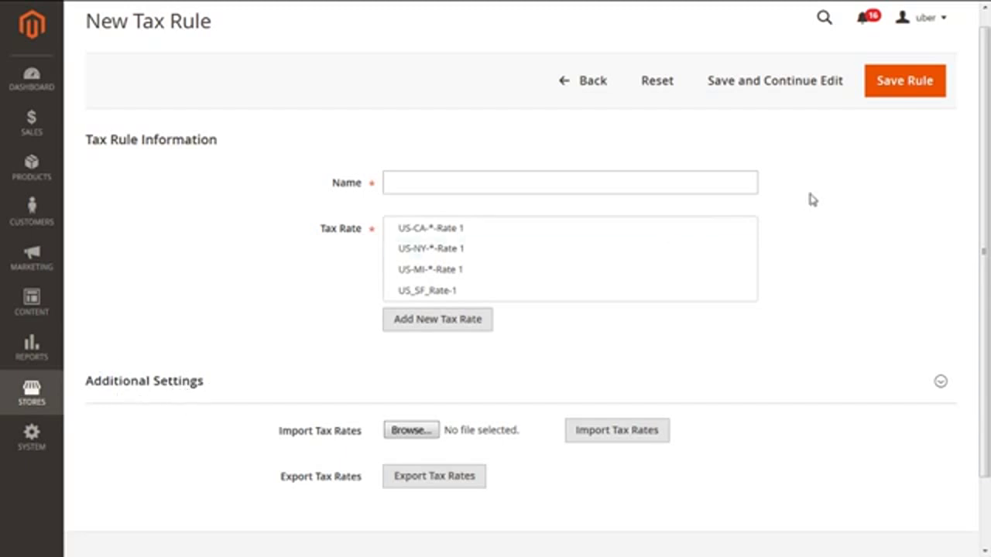
left_click_drag(987, 183, 988, 220)
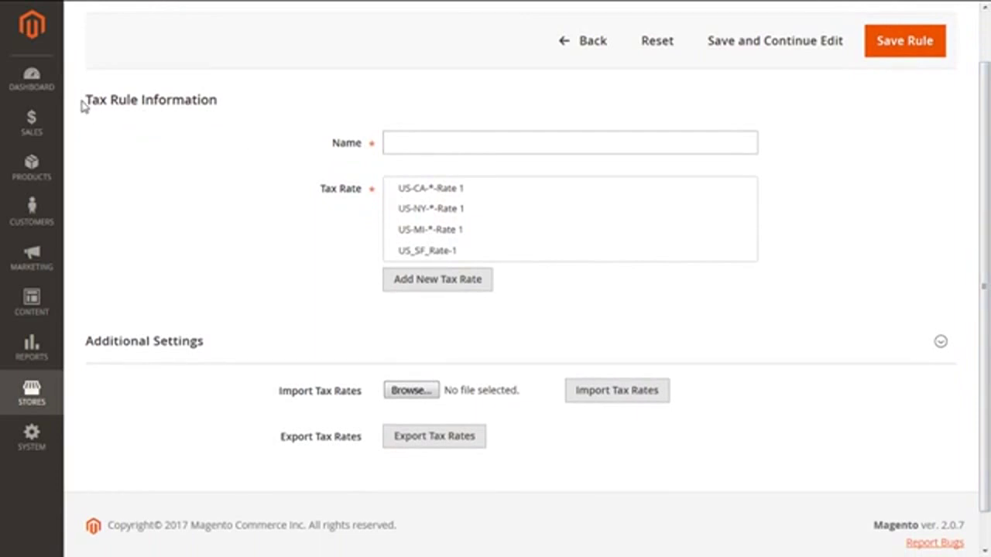
left_click_drag(369, 150, 333, 149)
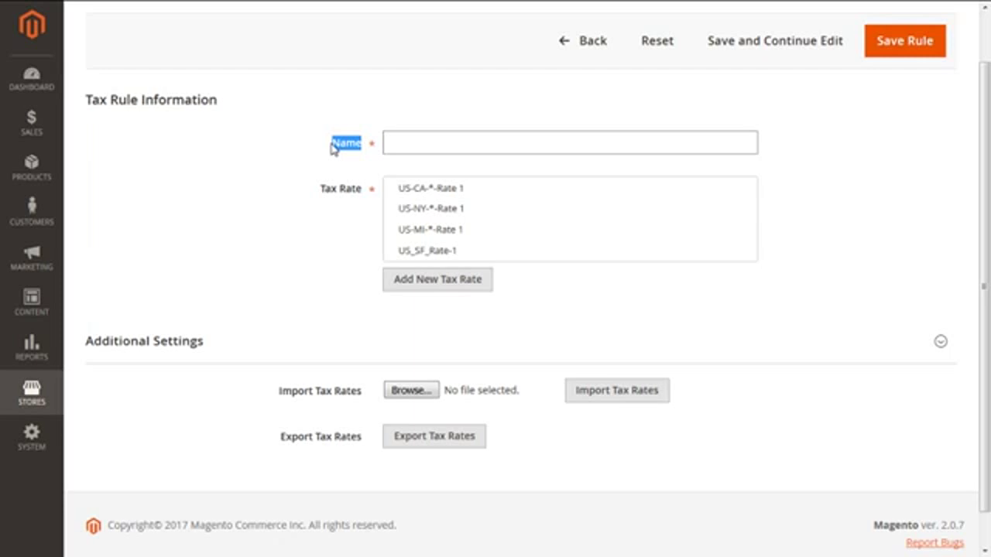
left_click(443, 149)
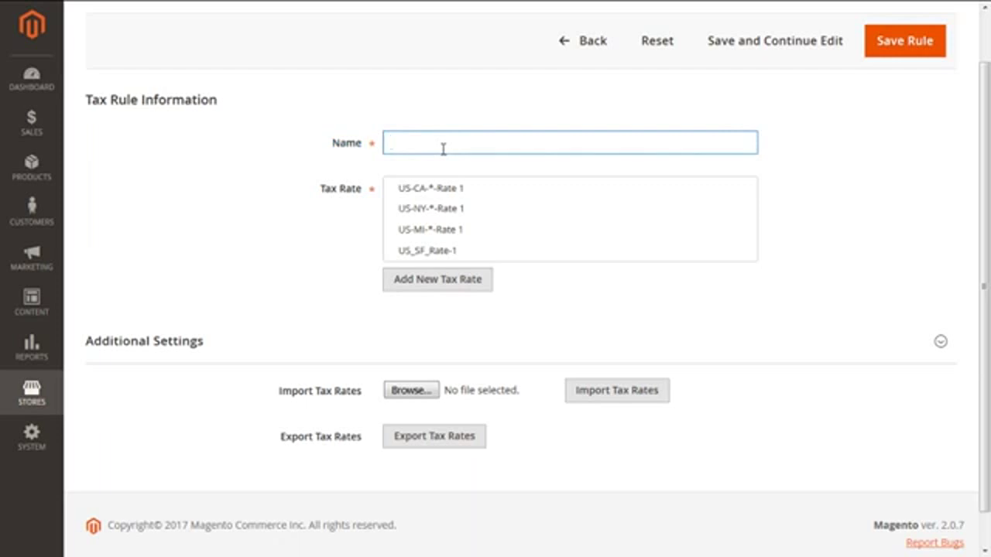
type("San Francisco")
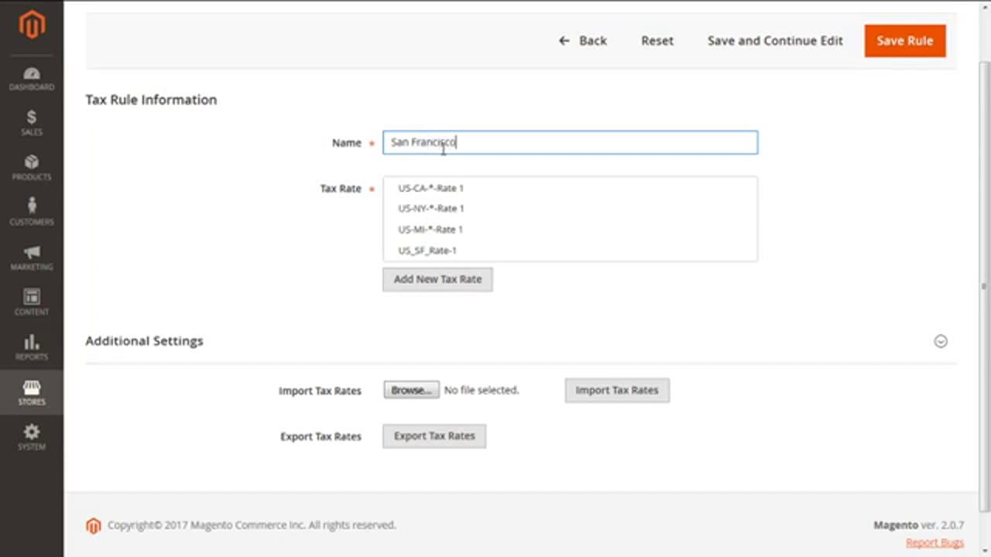
type(" R1")
left_click_drag(361, 192, 323, 195)
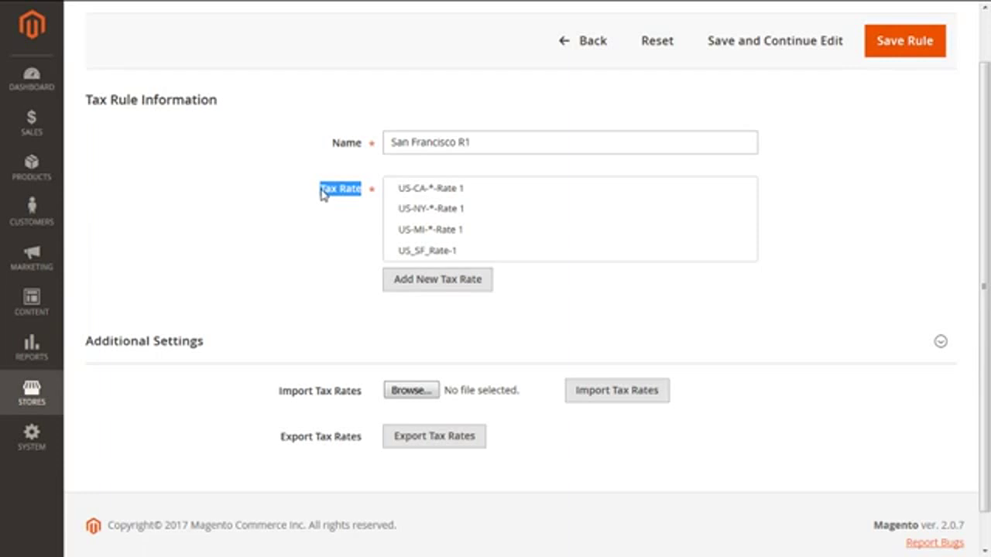
left_click(431, 192)
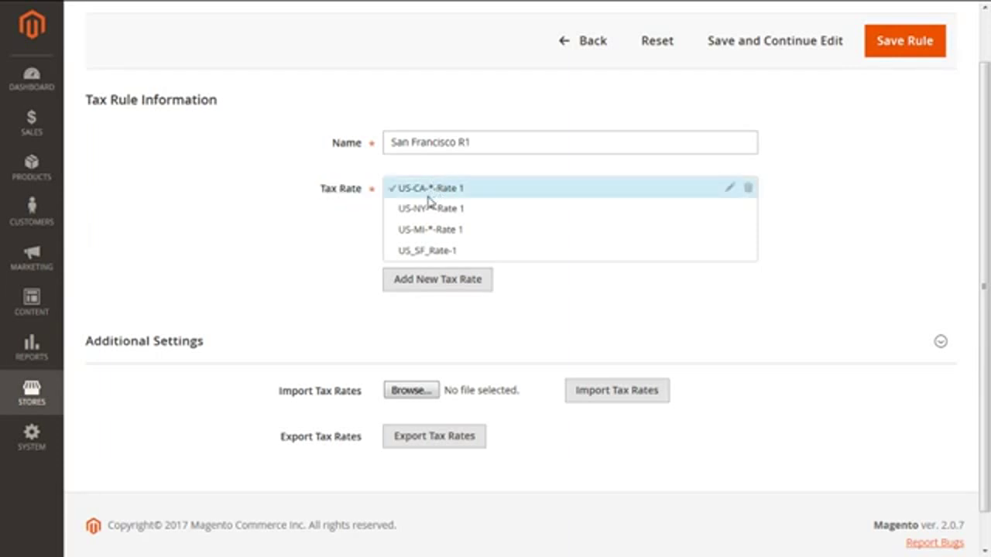
left_click(423, 210)
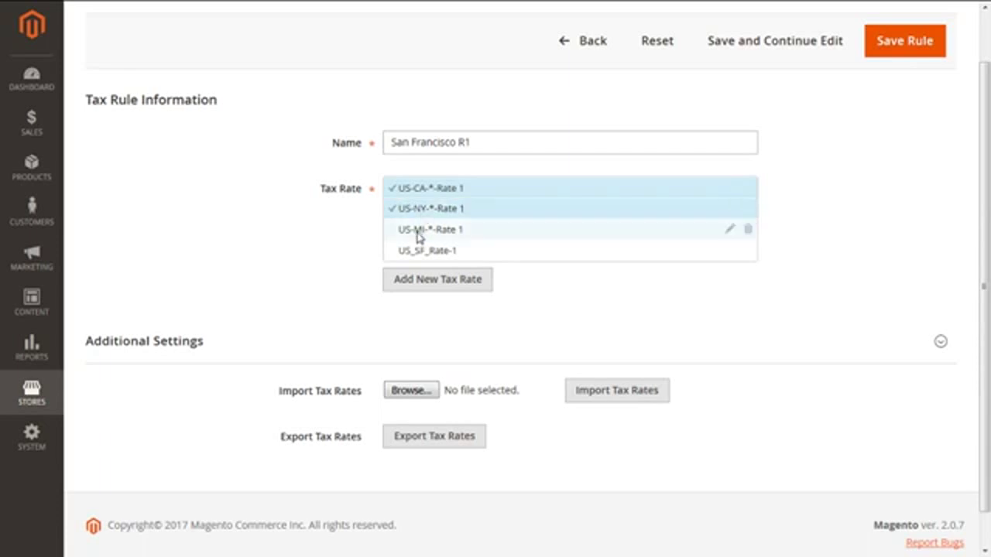
left_click(417, 232)
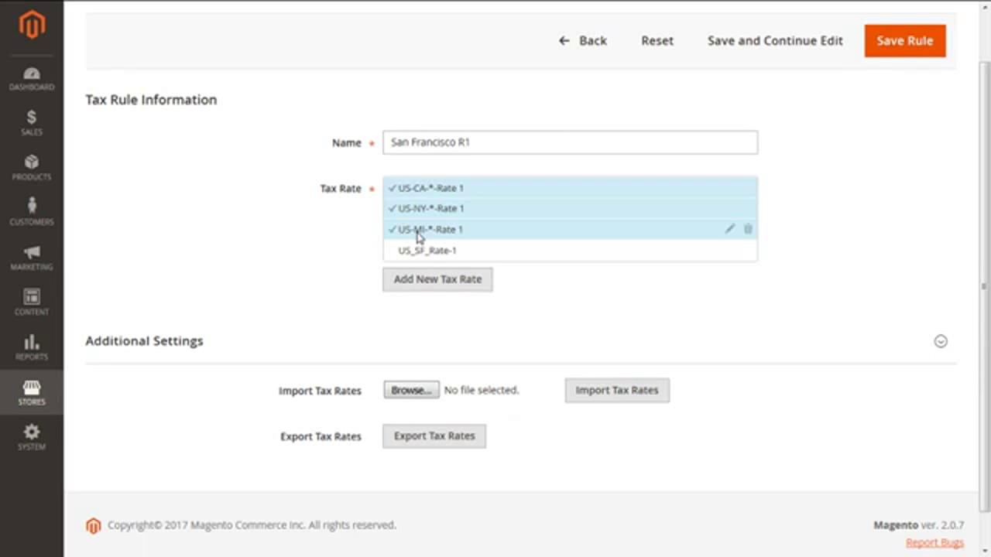
left_click(438, 288)
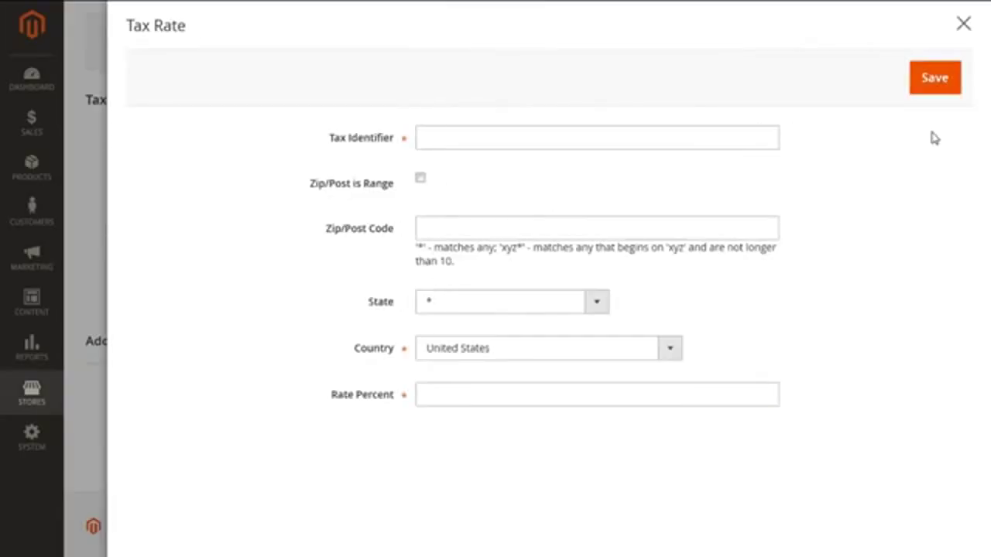
left_click(964, 76)
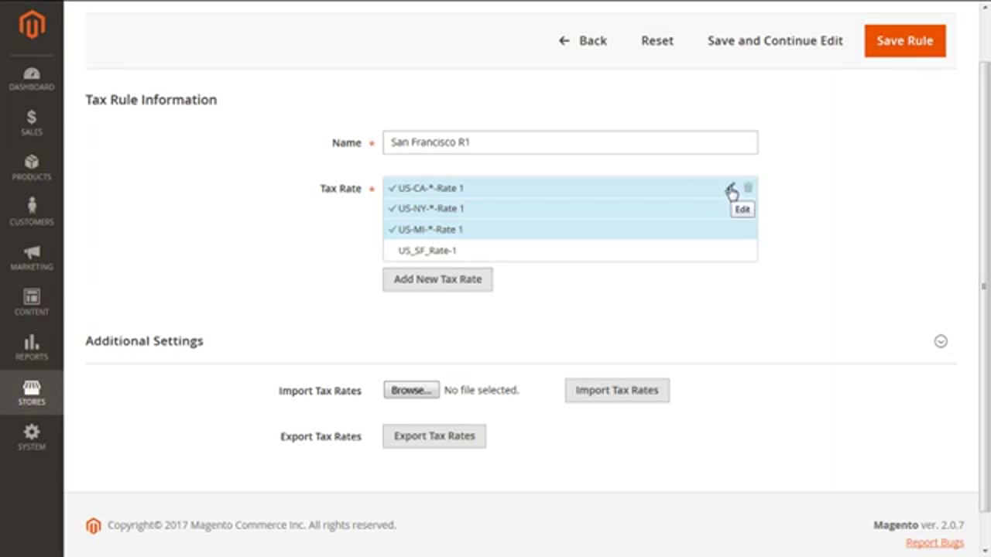
left_click(393, 209)
left_click(391, 230)
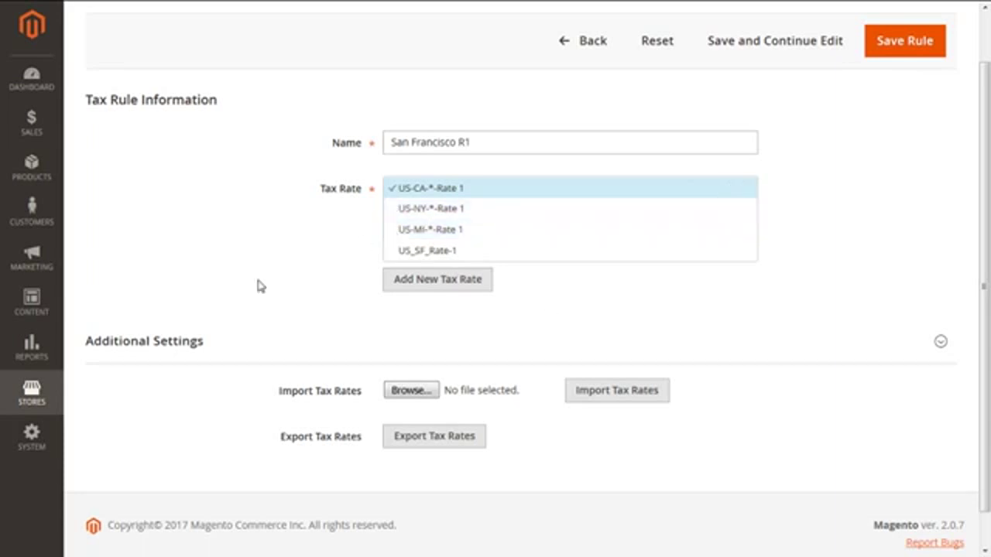
left_click(397, 193)
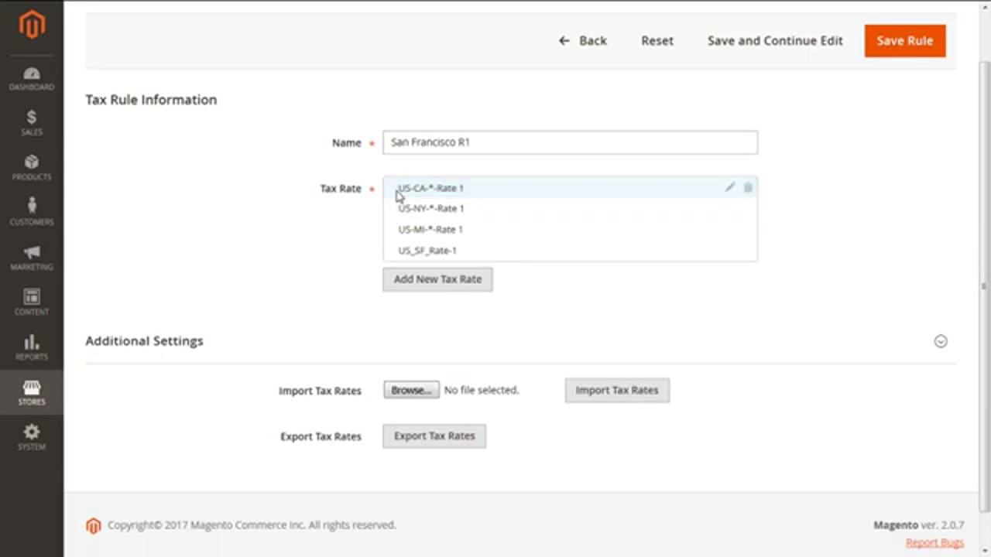
- Assign the US_SF_Rate-1 tax rate to the new rule
left_click(391, 254)
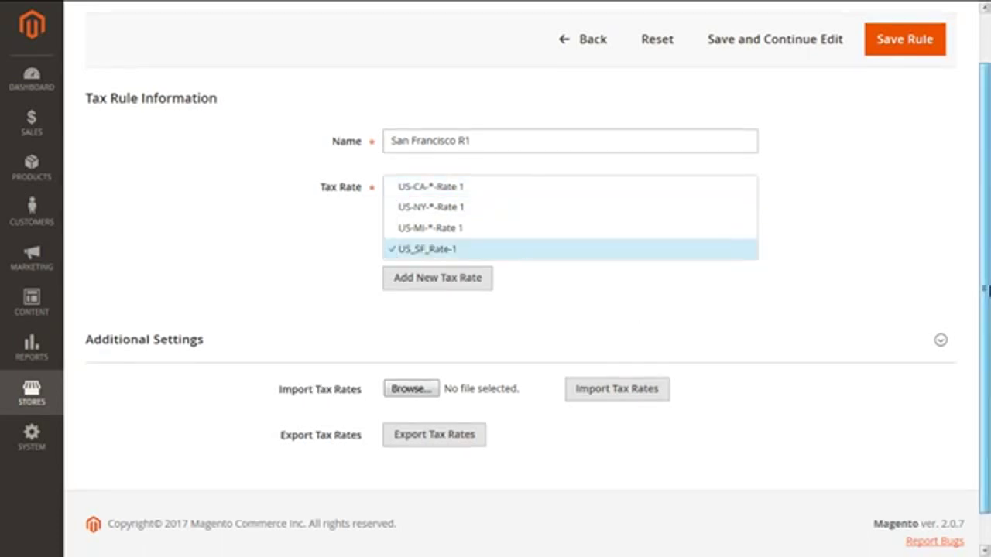
scroll(987, 326, "down", 1)
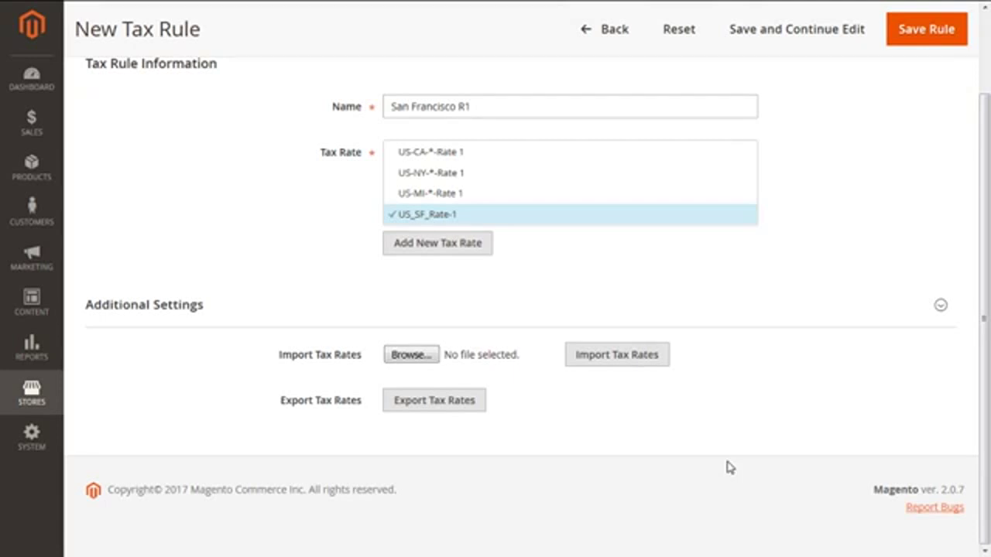
left_click_drag(366, 354, 276, 369)
left_click_drag(358, 407, 263, 407)
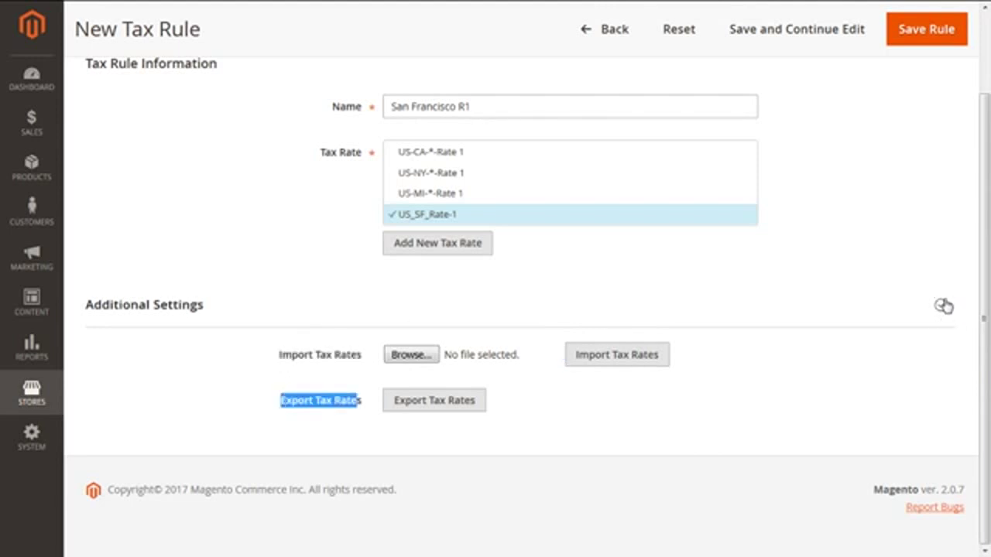
- Expand the rule's additional settings and add a customer tax class named Whole Sale
left_click(943, 306)
left_click_drag(987, 239, 988, 360)
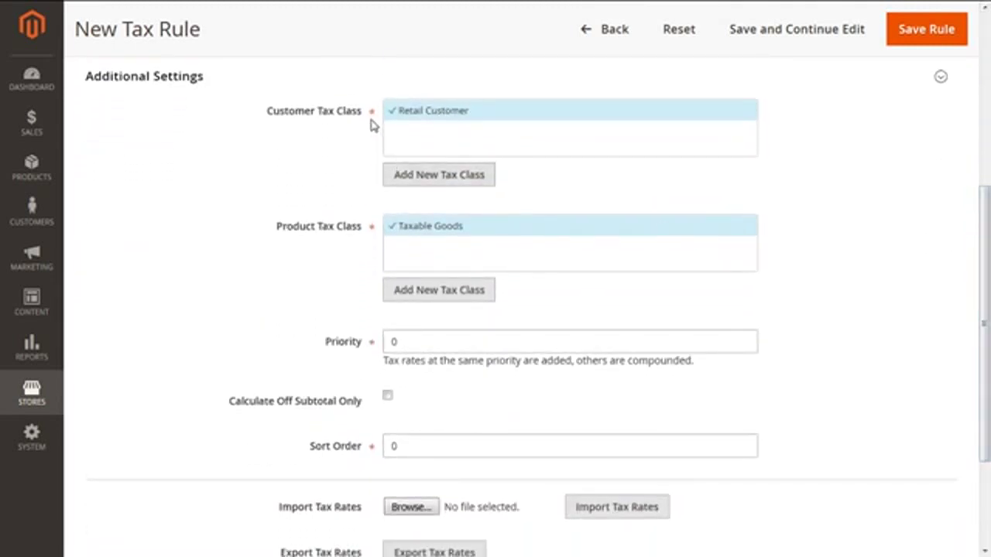
left_click_drag(363, 115, 263, 115)
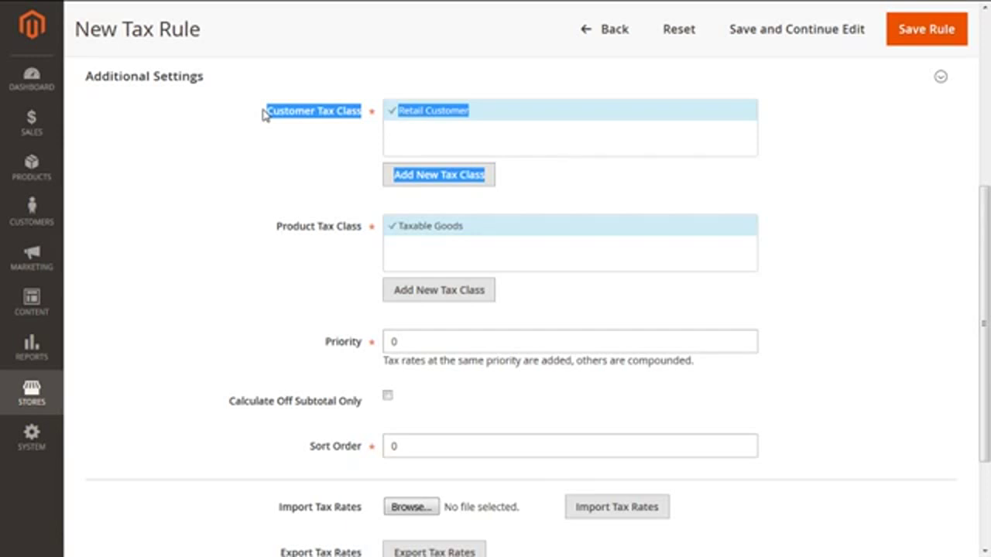
left_click(439, 175)
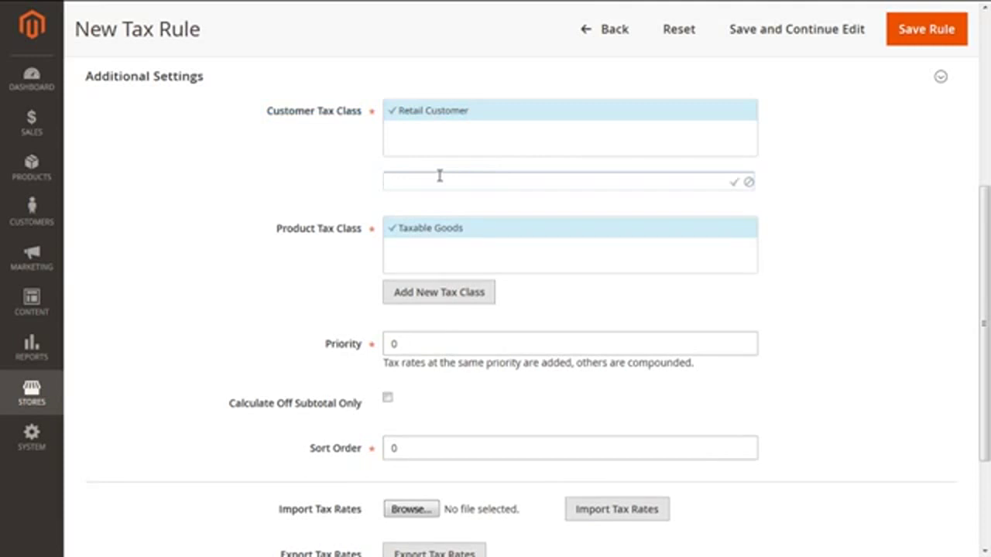
type("Whole Sale")
left_click(734, 186)
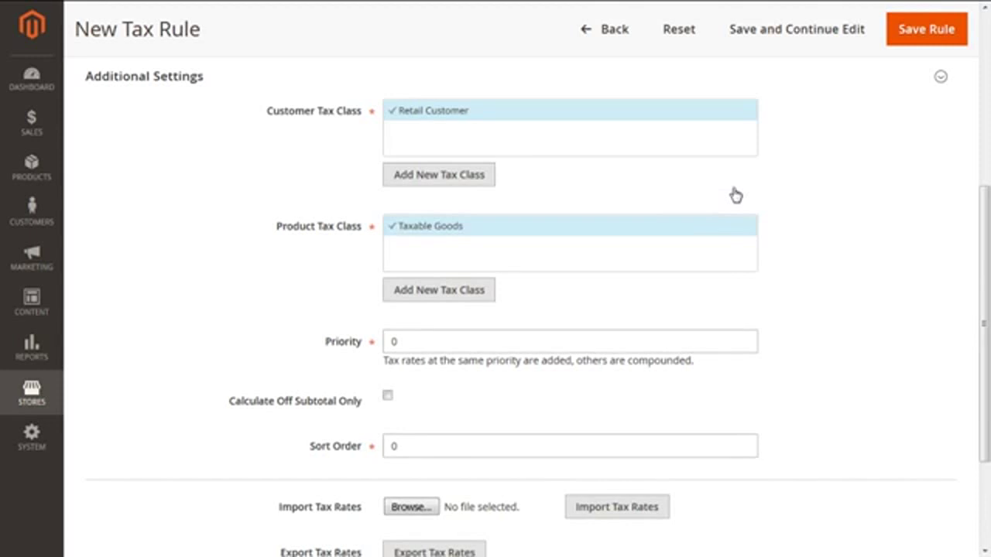
- Add a customer tax class named General and deselect Retail Customer for this rule
left_click(466, 177)
type("General")
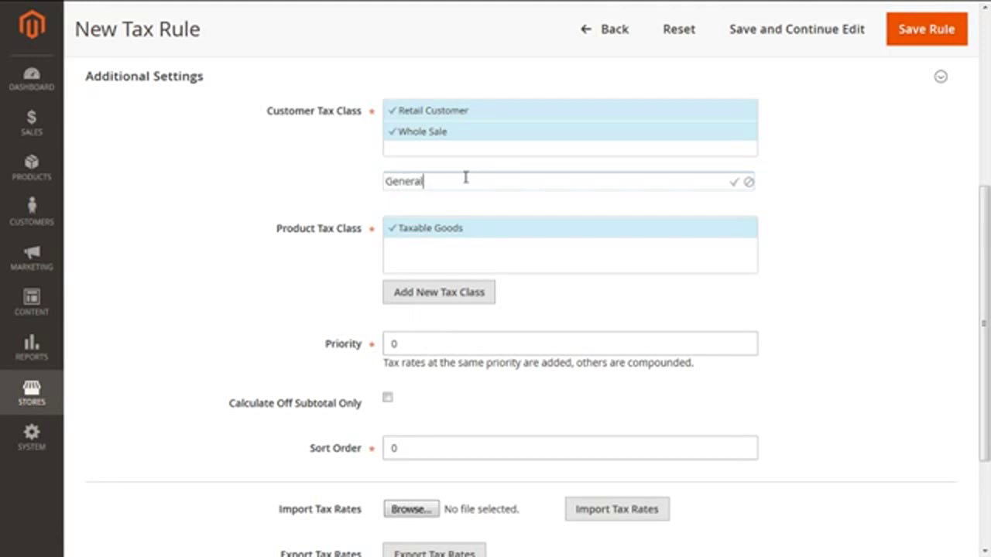
left_click(732, 181)
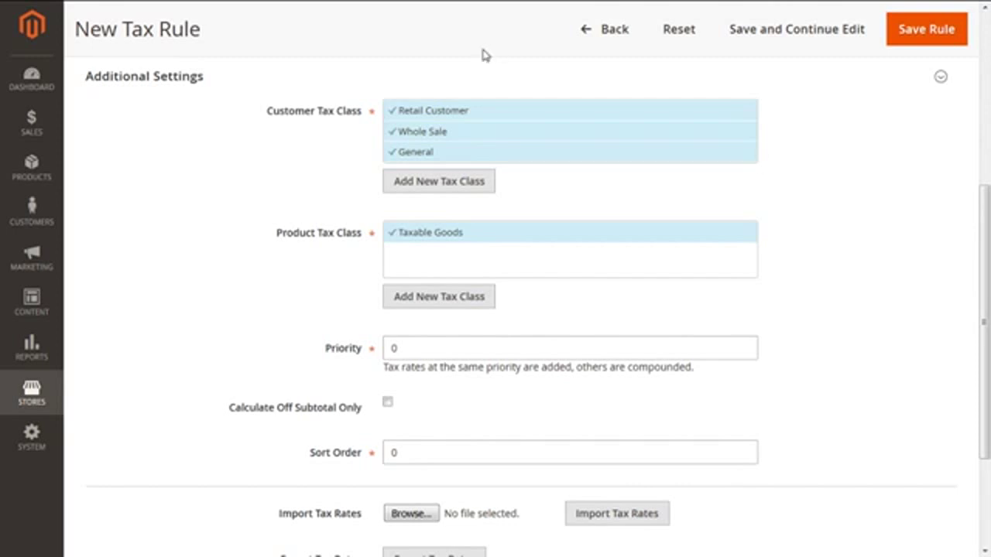
left_click(396, 117)
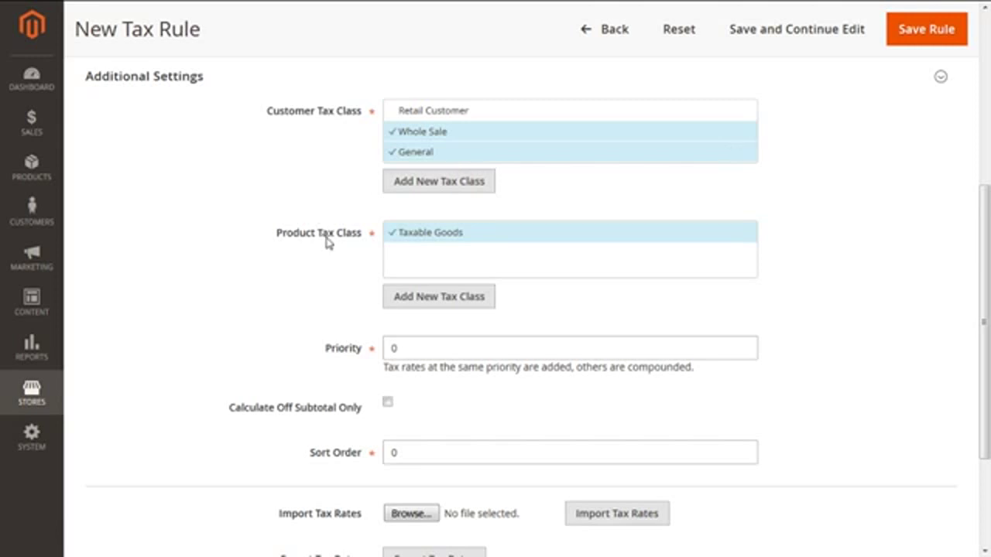
- Review the rule's product tax class, priority and sort order settings
left_click_drag(361, 237, 274, 237)
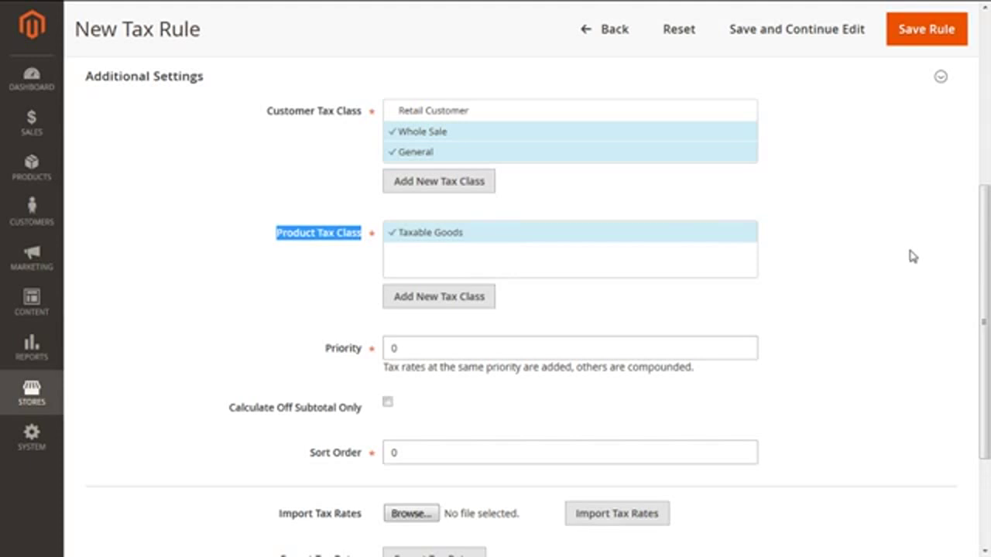
left_click_drag(984, 240, 988, 324)
left_click_drag(369, 200, 322, 194)
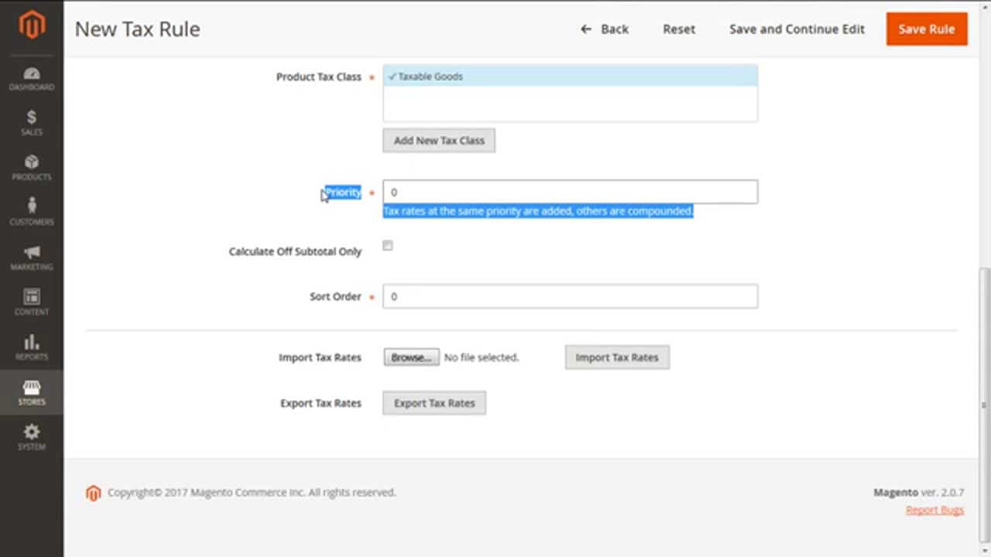
left_click(442, 195)
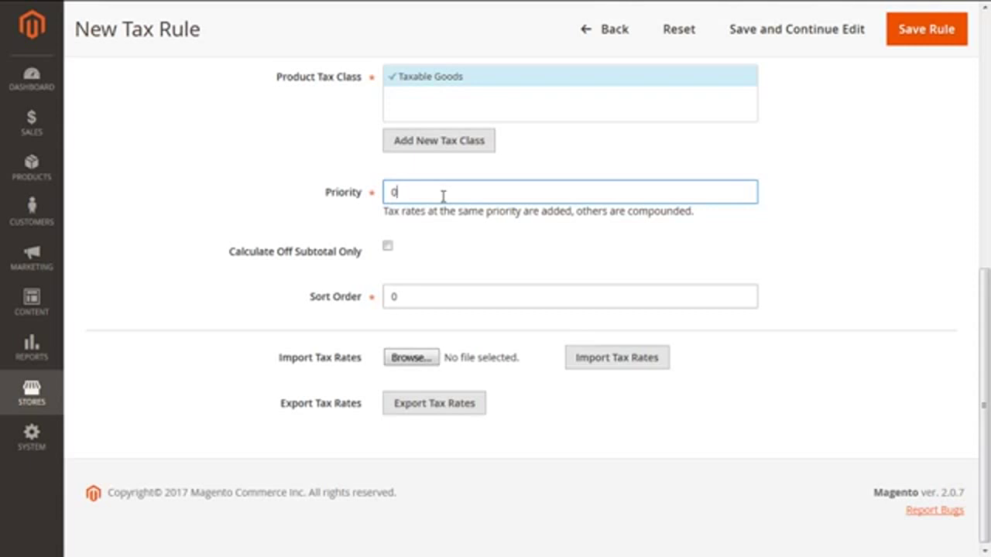
scroll(984, 306, "down", 1)
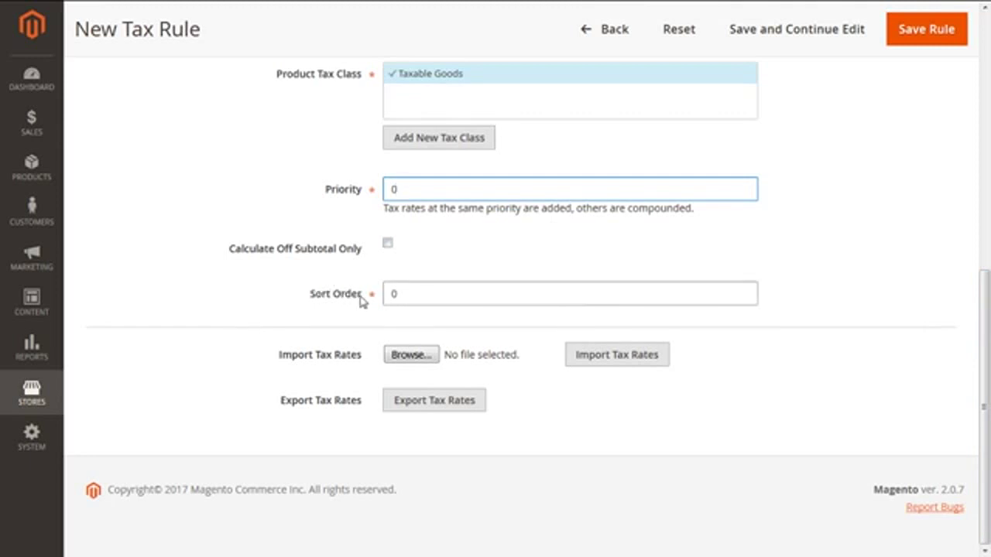
left_click_drag(364, 296, 303, 300)
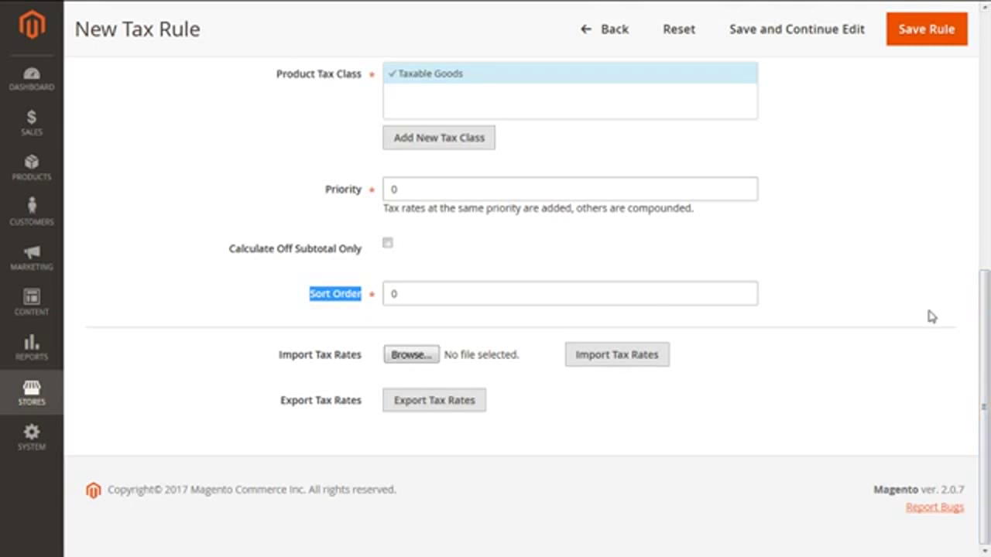
- Save the San Francisco R1 tax rule and check its entry in the tax rules list
scroll(917, 271, "up", 6)
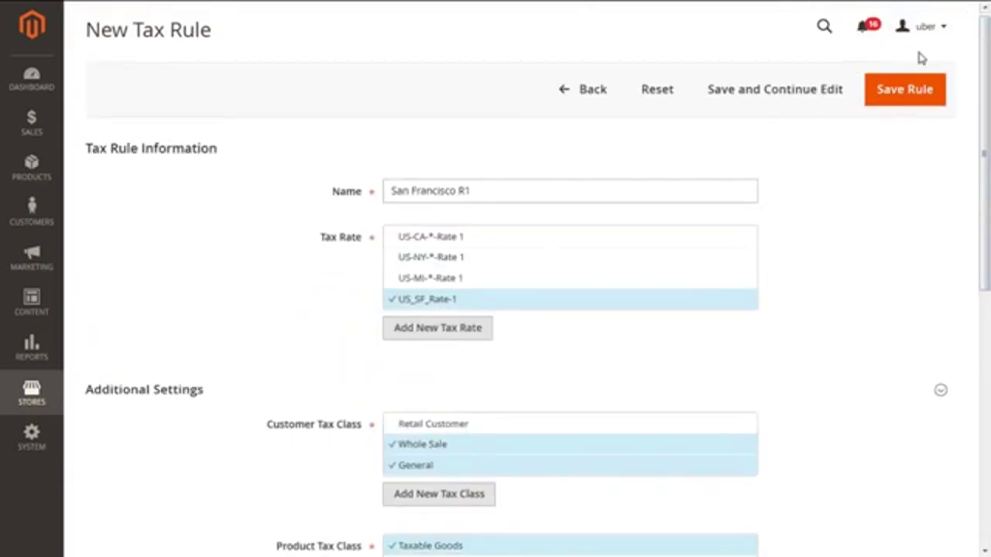
left_click(880, 92)
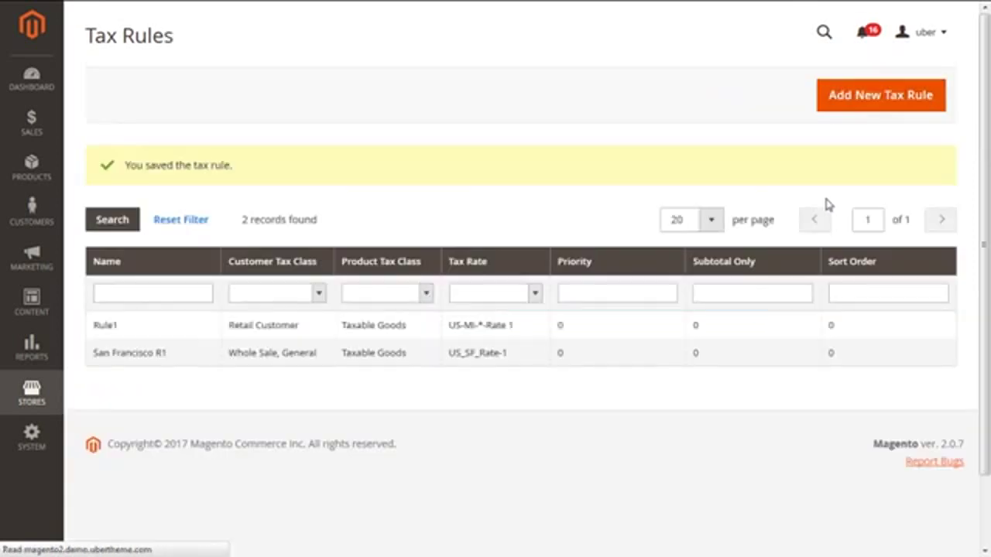
scroll(501, 423, "down", 2)
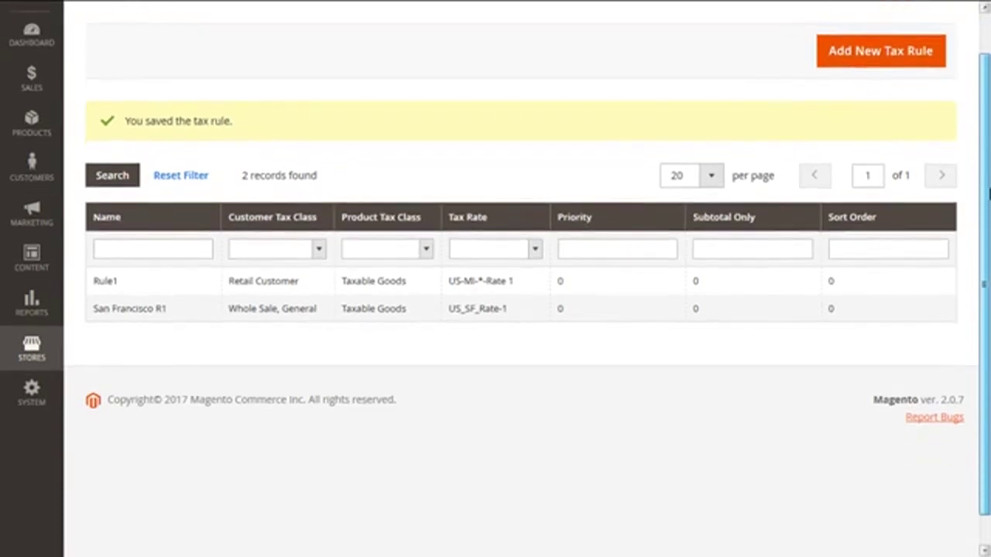